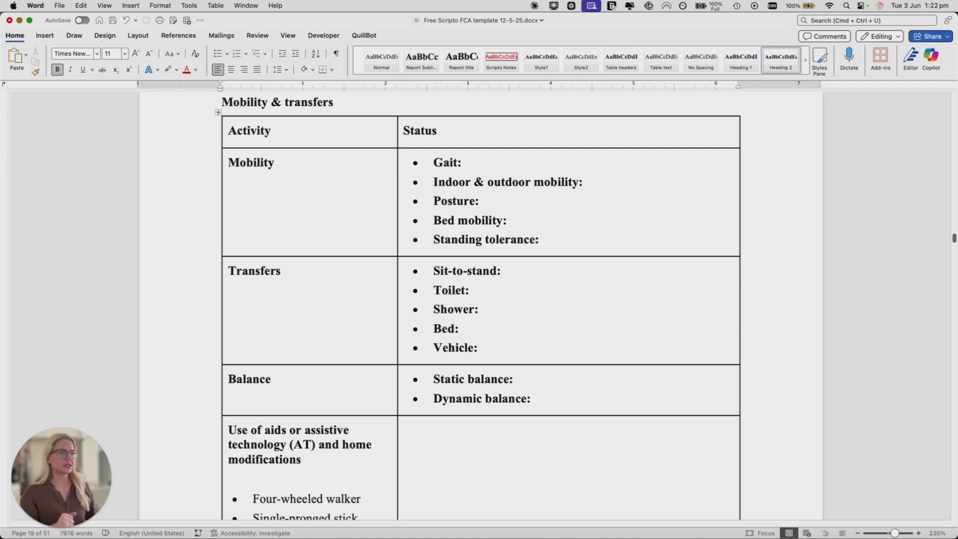
# Switch to Chrome and review the filled-in Scripto report form from the demographic details through the Mobility / Transfers notes
pyautogui.moveTo(276, 536)
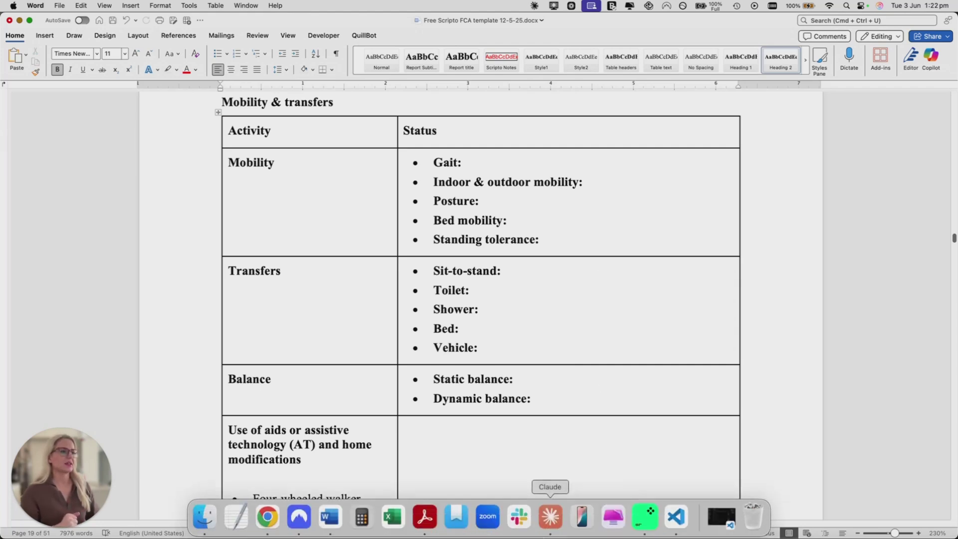
pyautogui.click(269, 521)
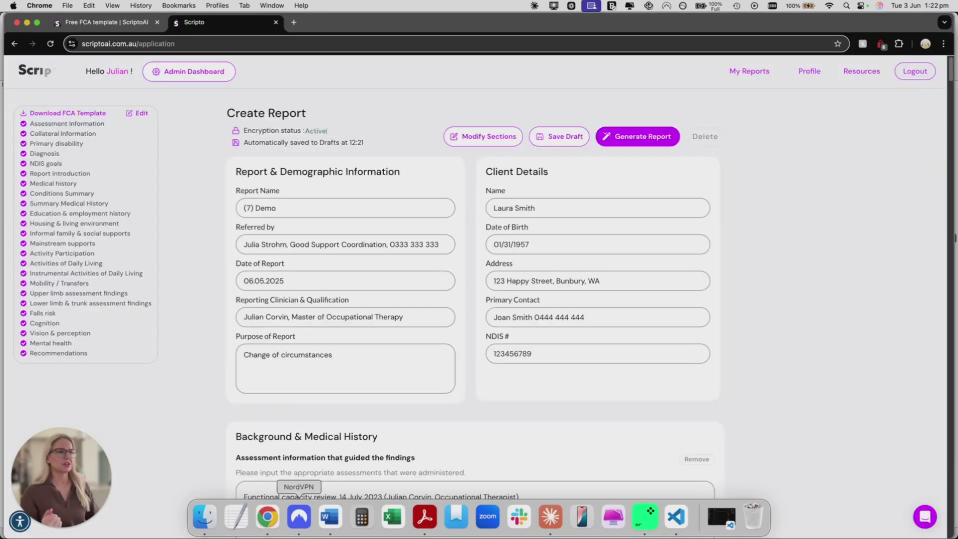
pyautogui.scroll(-9, 559, 362)
pyautogui.scroll(9, 560, 363)
pyautogui.scroll(-10, 559, 364)
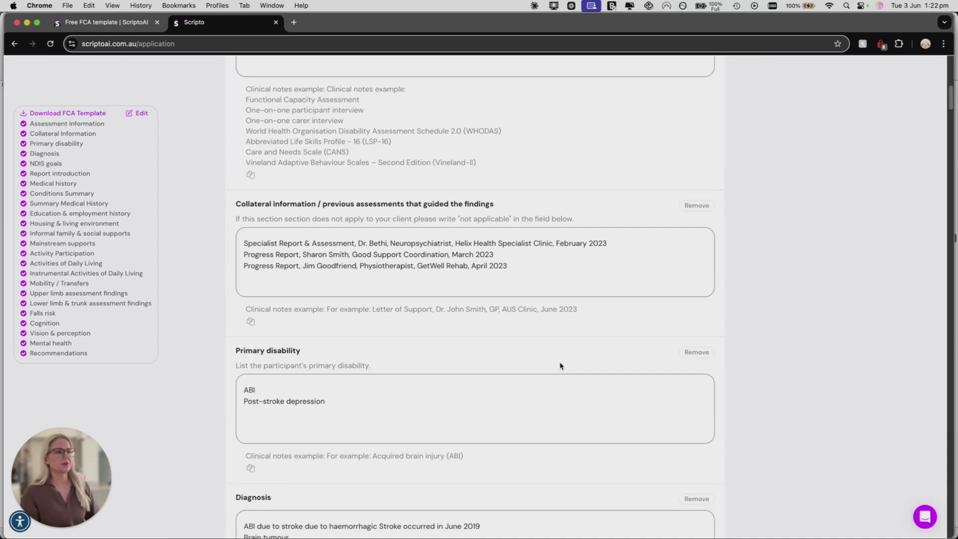
pyautogui.scroll(-11, 560, 366)
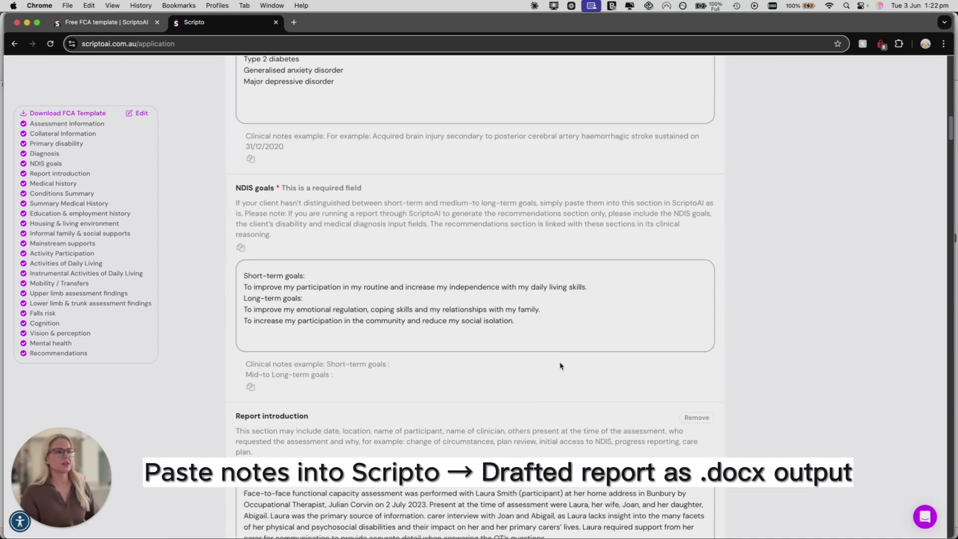
pyautogui.scroll(-8, 560, 366)
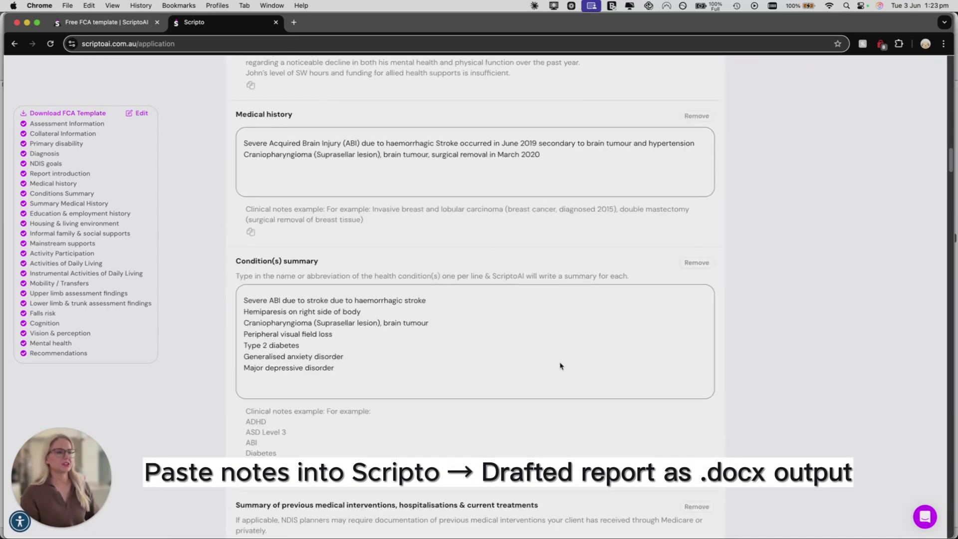
pyautogui.scroll(-15, 560, 362)
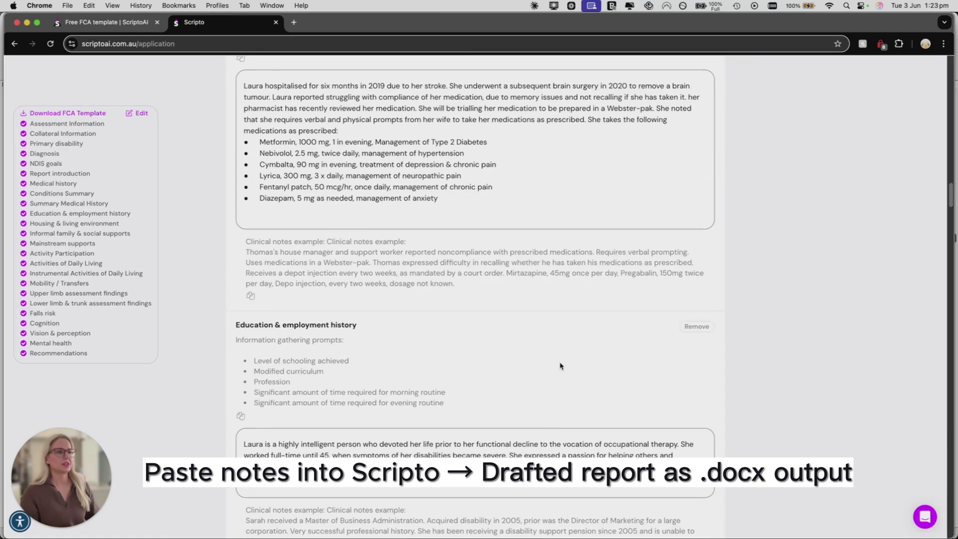
pyautogui.scroll(-20, 560, 362)
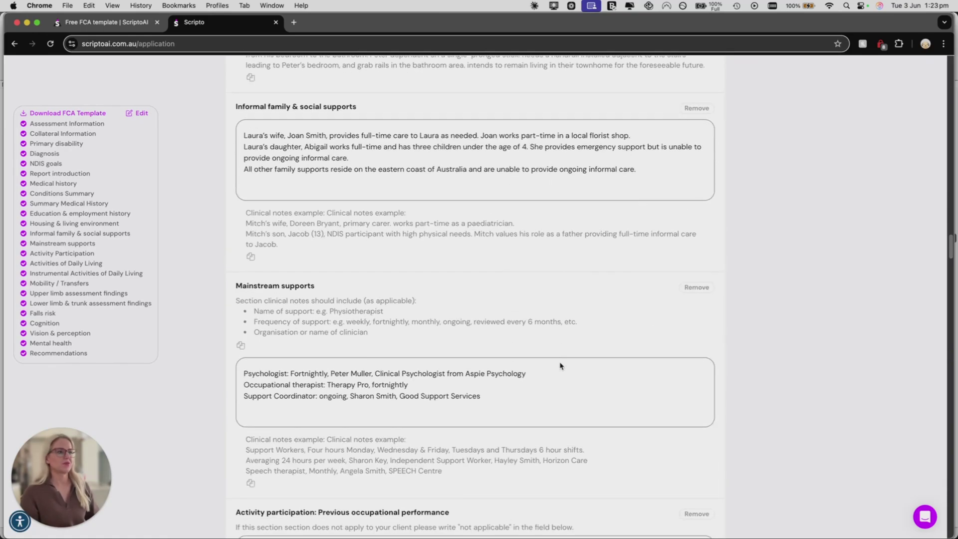
pyautogui.scroll(-20, 559, 362)
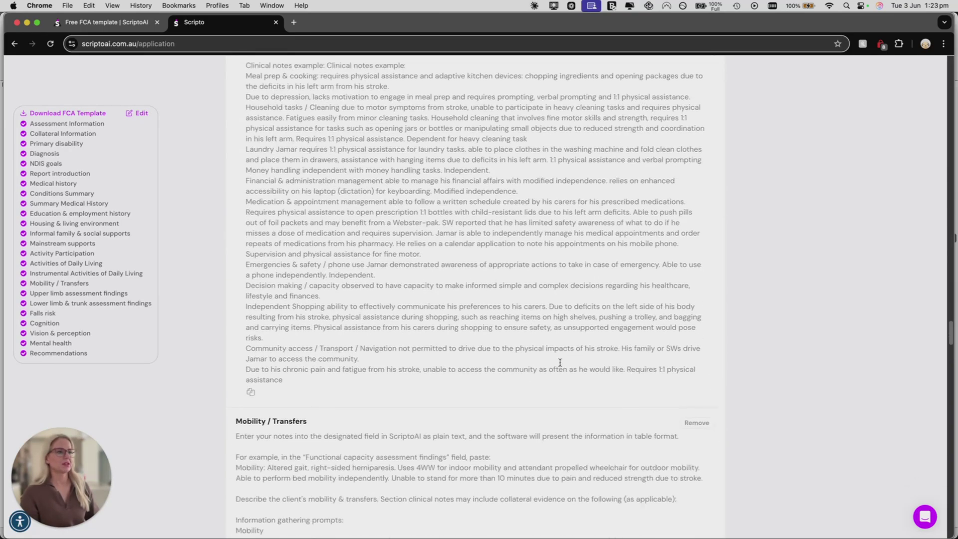
pyautogui.scroll(-15, 560, 362)
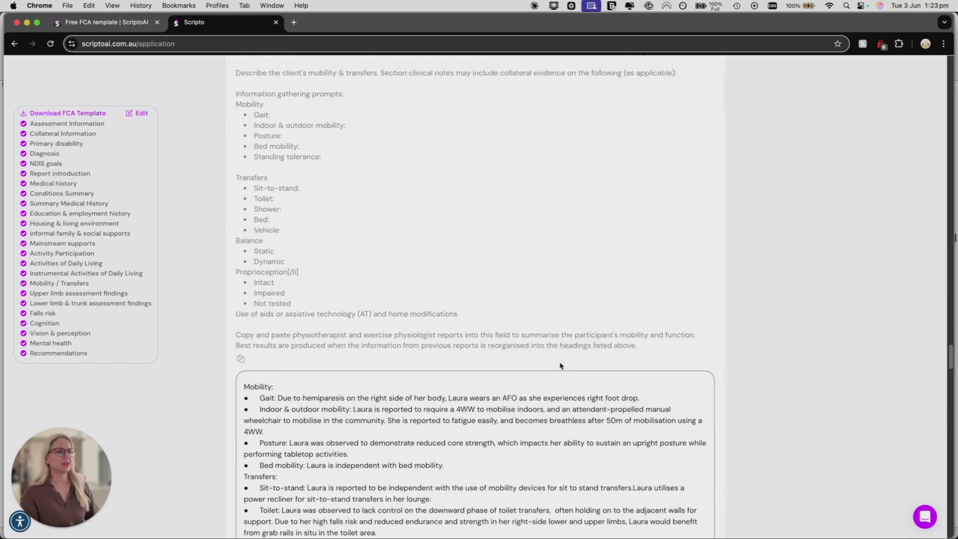
pyautogui.scroll(-8, 560, 365)
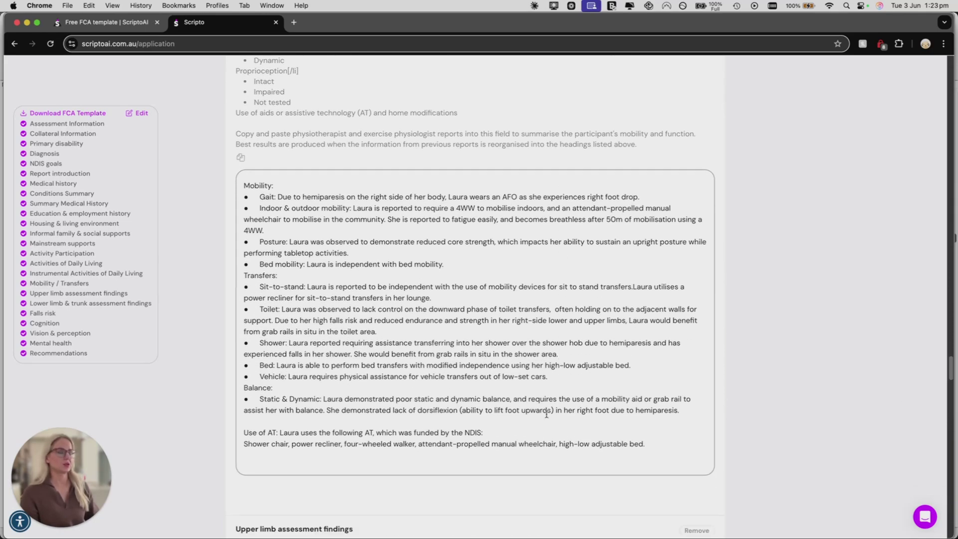
pyautogui.scroll(10, 563, 418)
pyautogui.scroll(-10, 566, 399)
pyautogui.scroll(-9, 567, 399)
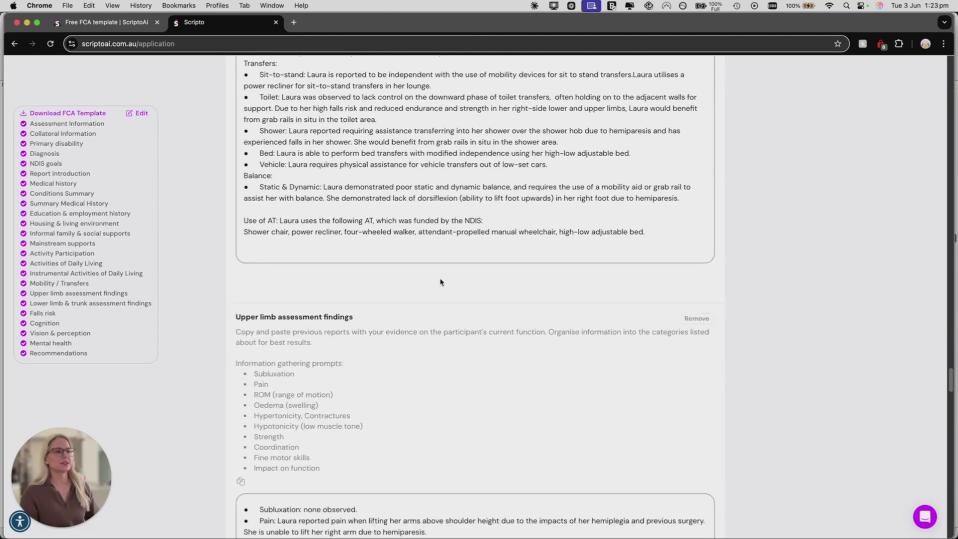
# View the selectable sections in the report section editor and close it without saving changes
pyautogui.scroll(12, 442, 286)
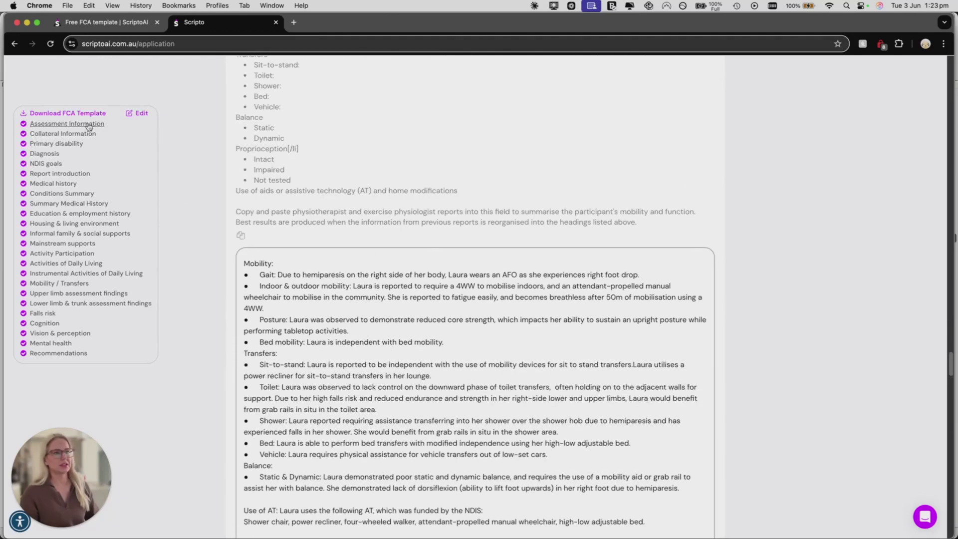
pyautogui.scroll(1, 149, 202)
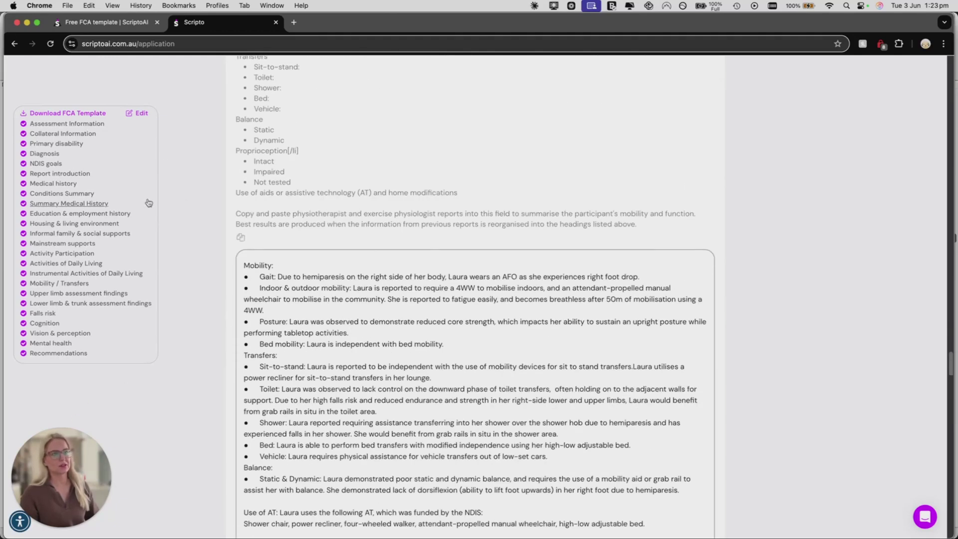
pyautogui.click(140, 113)
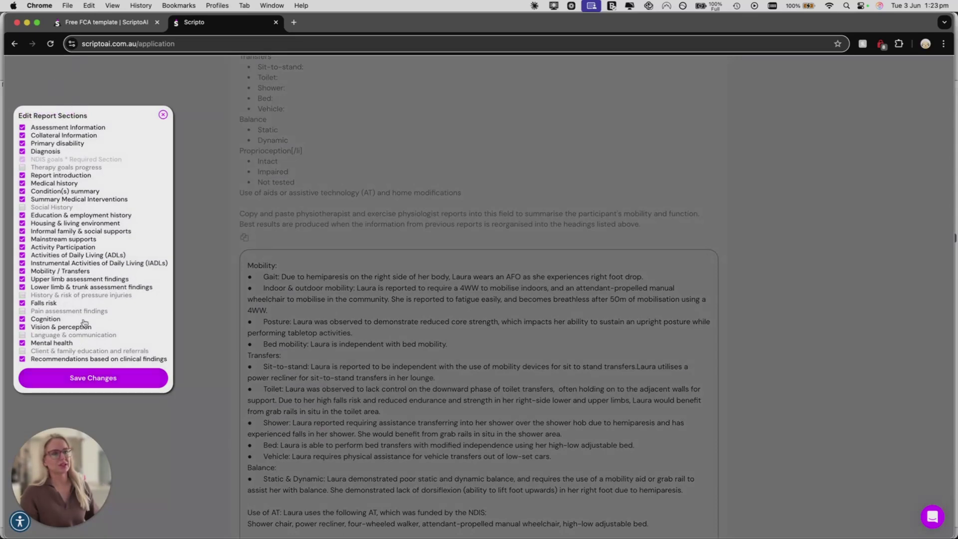
pyautogui.click(162, 115)
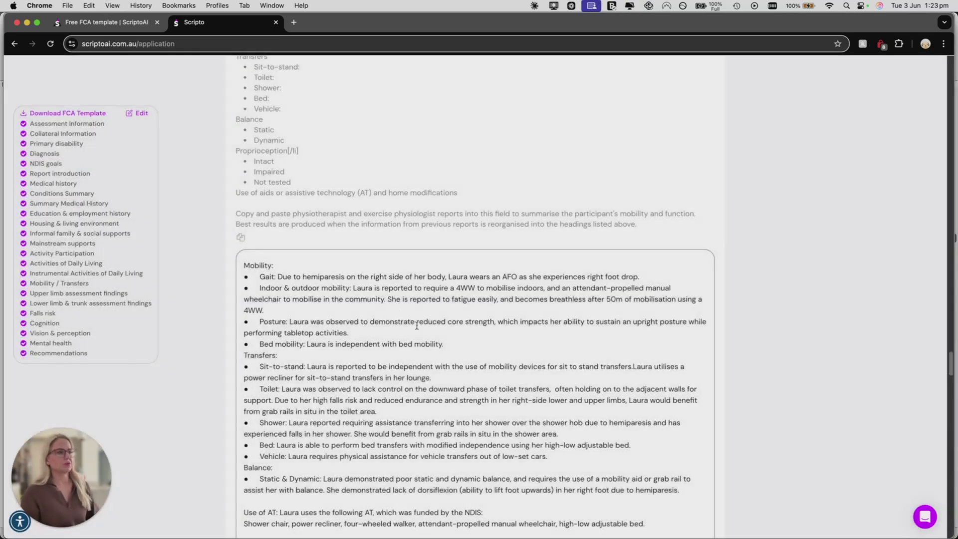
# Review the remaining clinical sections and highlight all the notes under the recommendations based on clinical findings
pyautogui.scroll(-20, 494, 348)
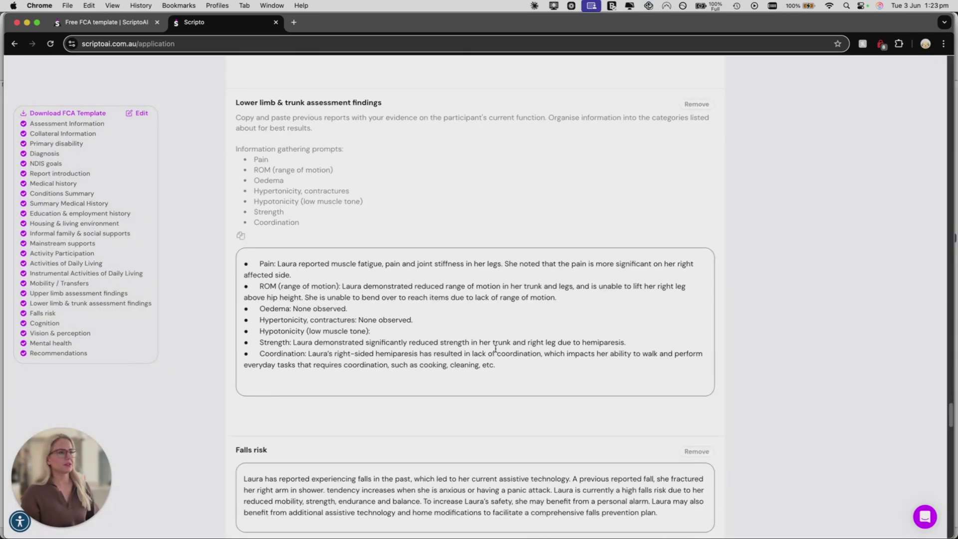
pyautogui.scroll(1, 499, 379)
pyautogui.scroll(2, 437, 332)
pyautogui.click(294, 218)
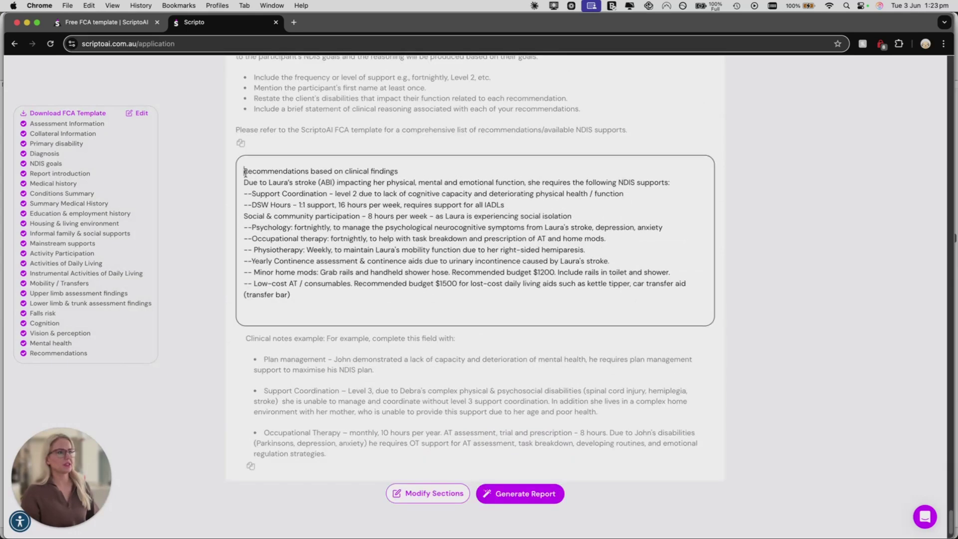
pyautogui.press('super+a')
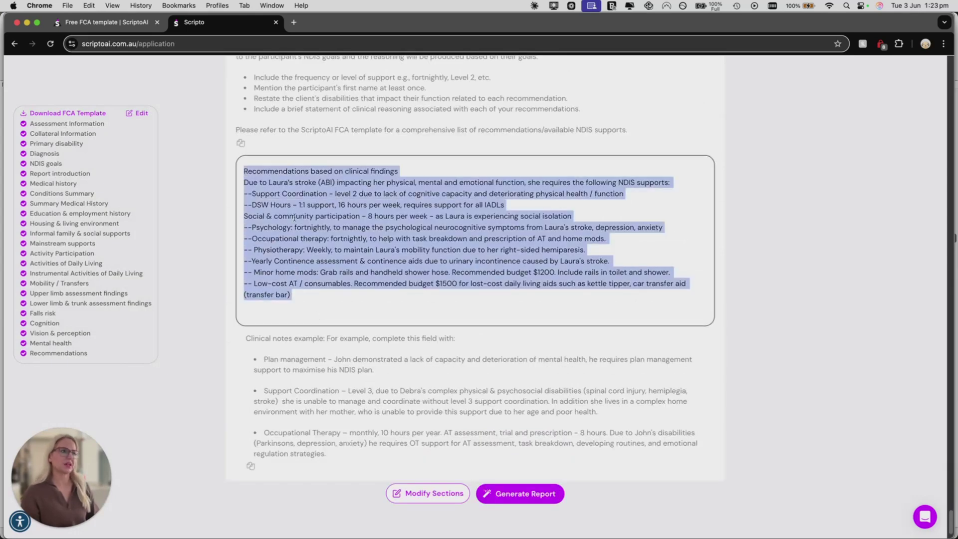
pyautogui.click(269, 195)
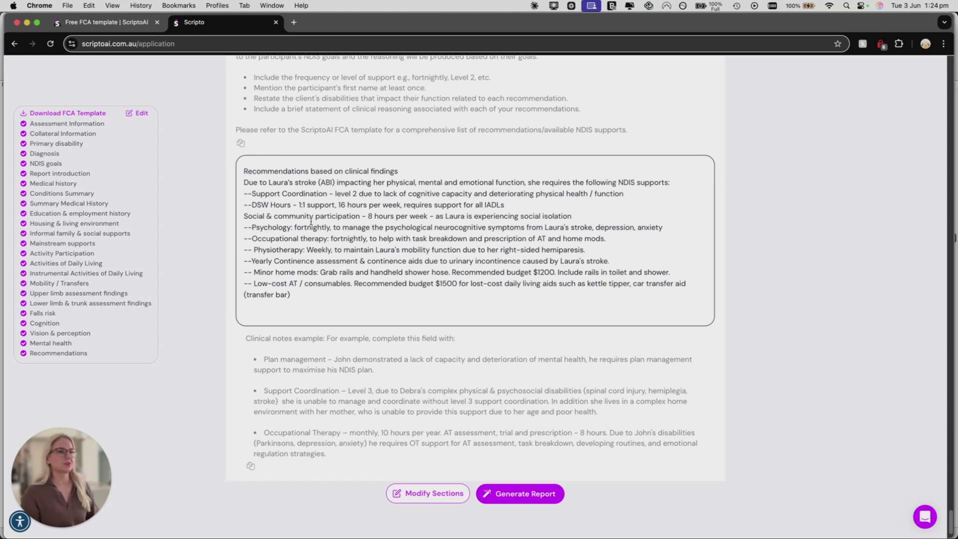
# Generate the report from the completed form, confirming the declaration that the output is a draft
pyautogui.click(514, 497)
pyautogui.click(522, 287)
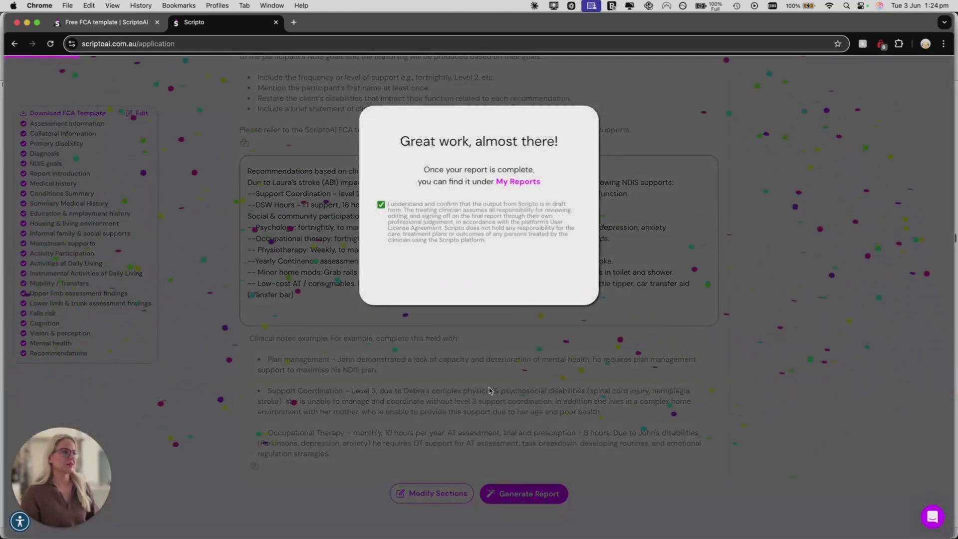
# Switch to Adobe Acrobat and examine the sample report's low-cost assistive technology recommendation, including its criteria and risks, through the final page
pyautogui.moveTo(456, 536)
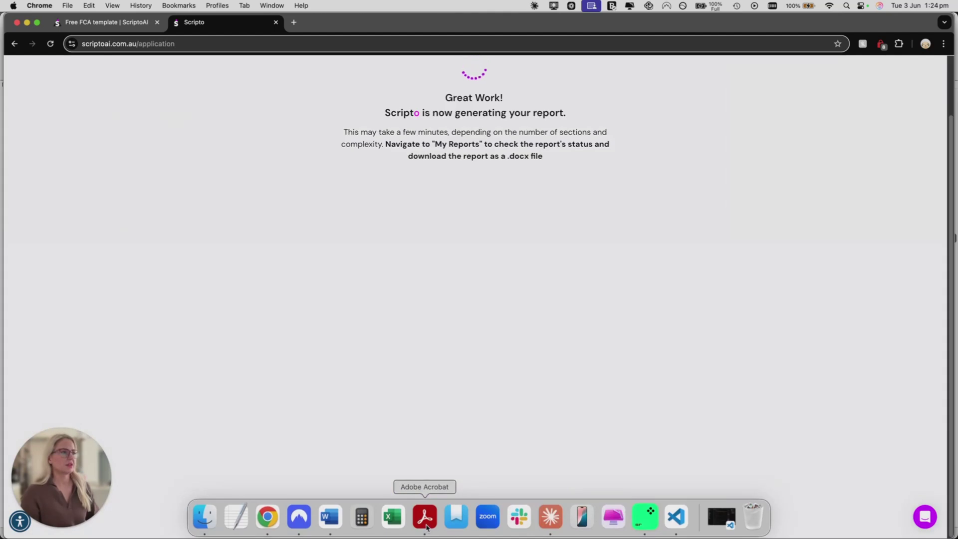
pyautogui.click(425, 518)
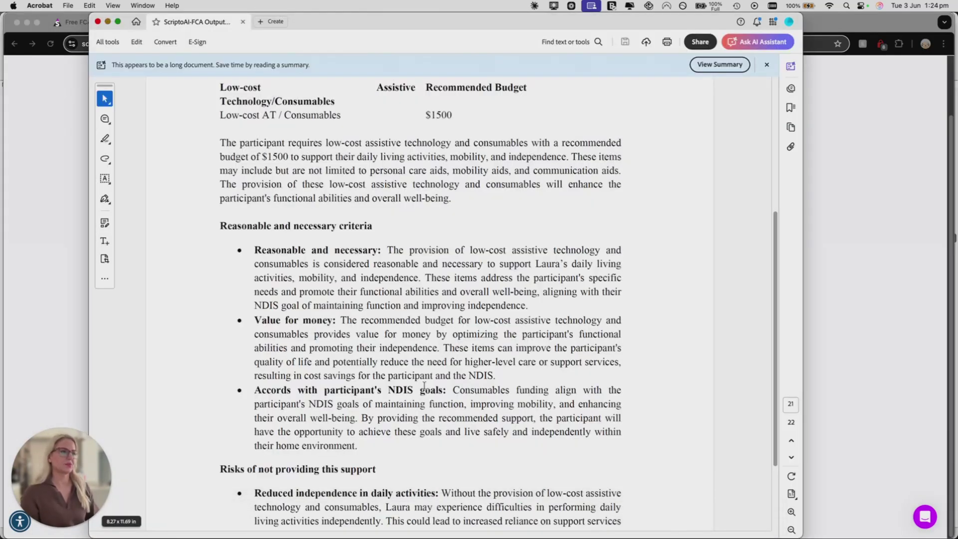
pyautogui.scroll(3, 425, 384)
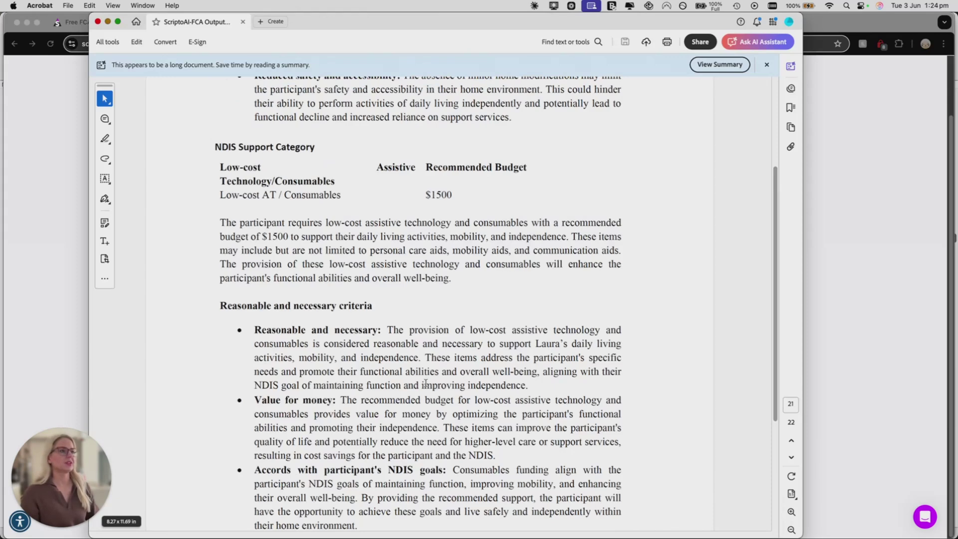
pyautogui.scroll(-3, 425, 383)
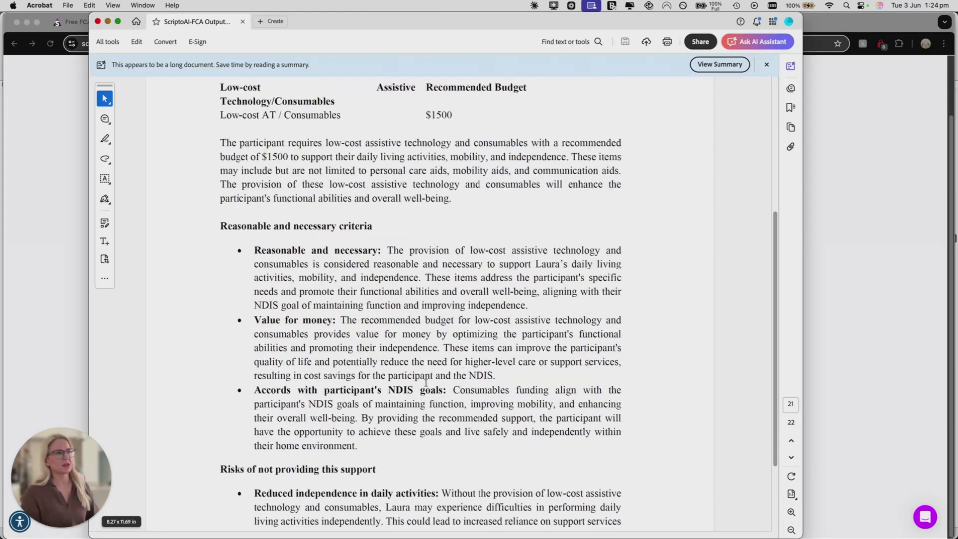
pyautogui.doubleClick(222, 143)
pyautogui.click(409, 144)
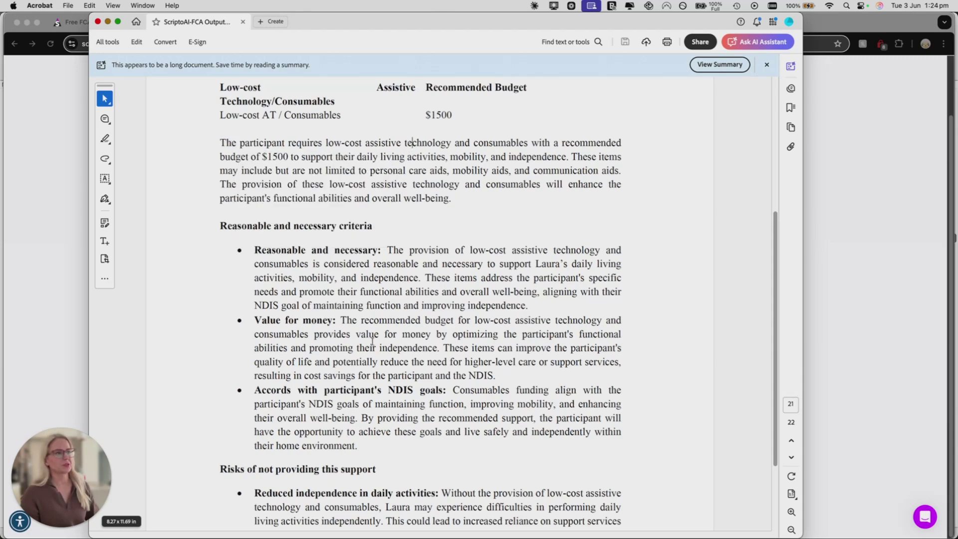
pyautogui.scroll(-2, 372, 343)
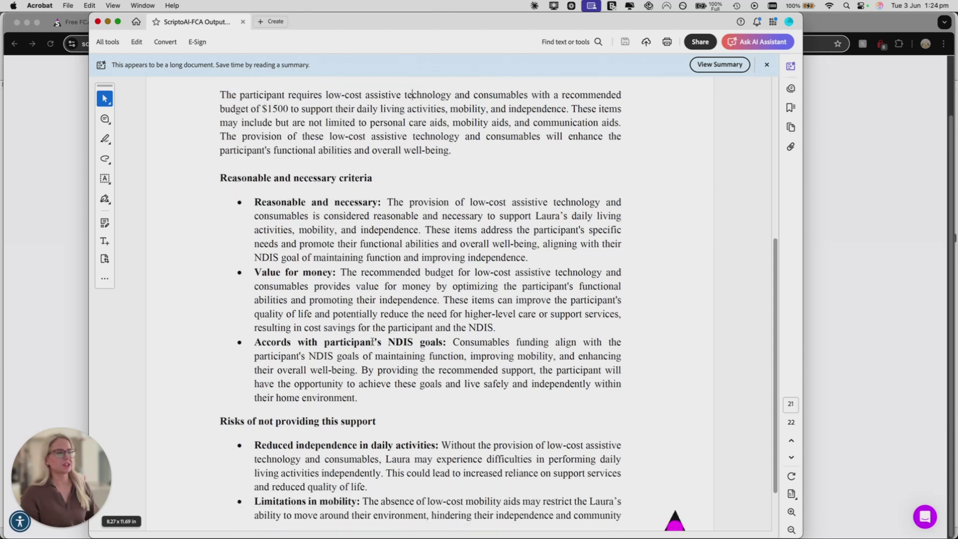
pyautogui.scroll(-15, 372, 343)
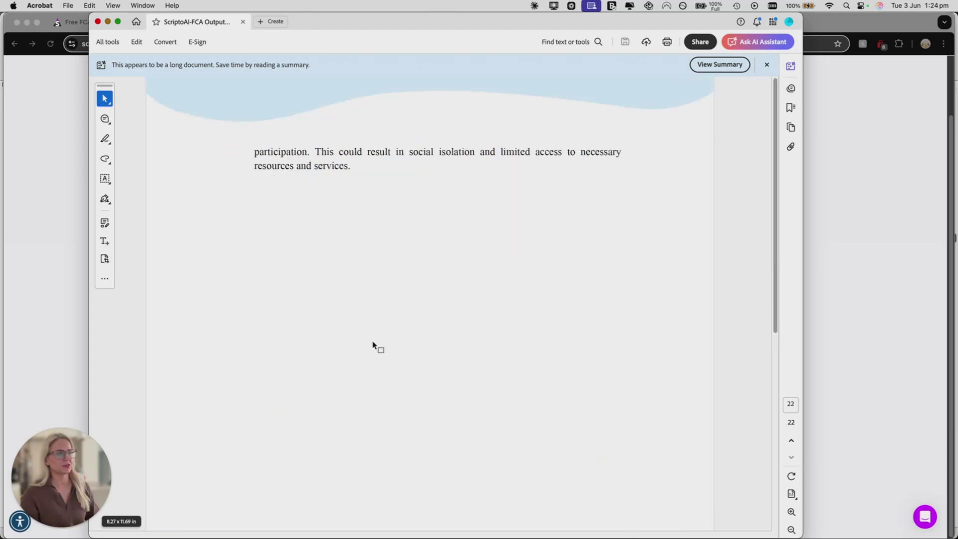
pyautogui.scroll(15, 374, 345)
pyautogui.scroll(-15, 344, 411)
pyautogui.scroll(-10, 344, 411)
pyautogui.scroll(20, 346, 413)
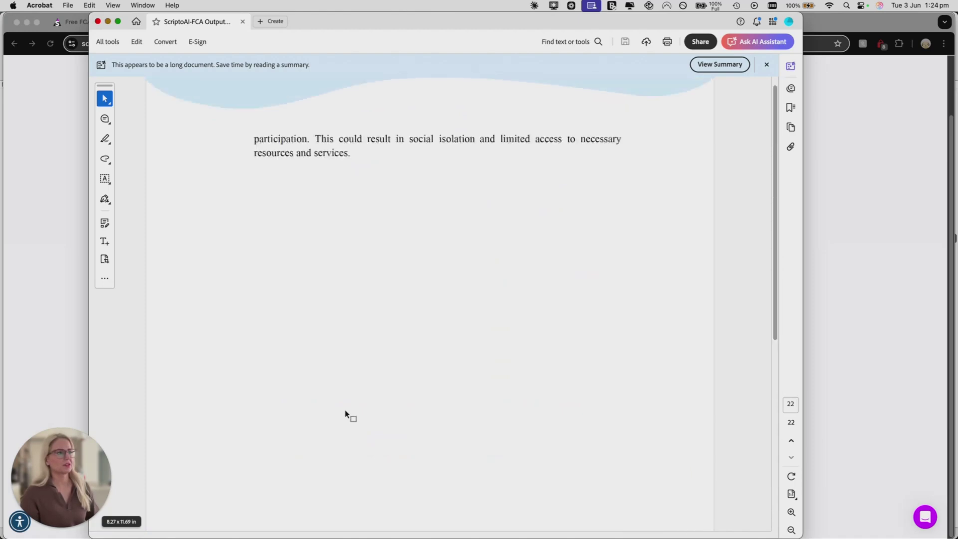
# Examine the sample report's other NDIS support recommendations, going backwards through the document to its first page
pyautogui.scroll(15, 346, 414)
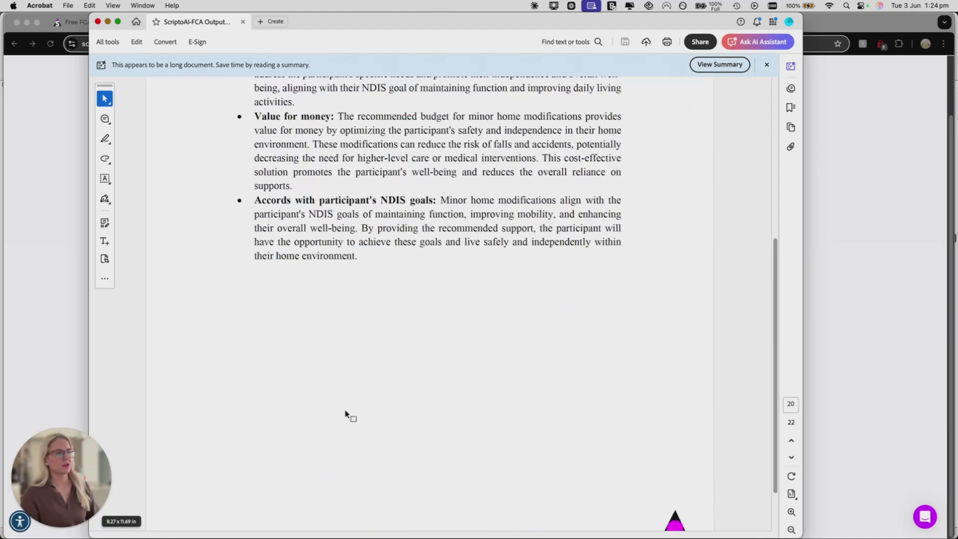
pyautogui.scroll(10, 345, 413)
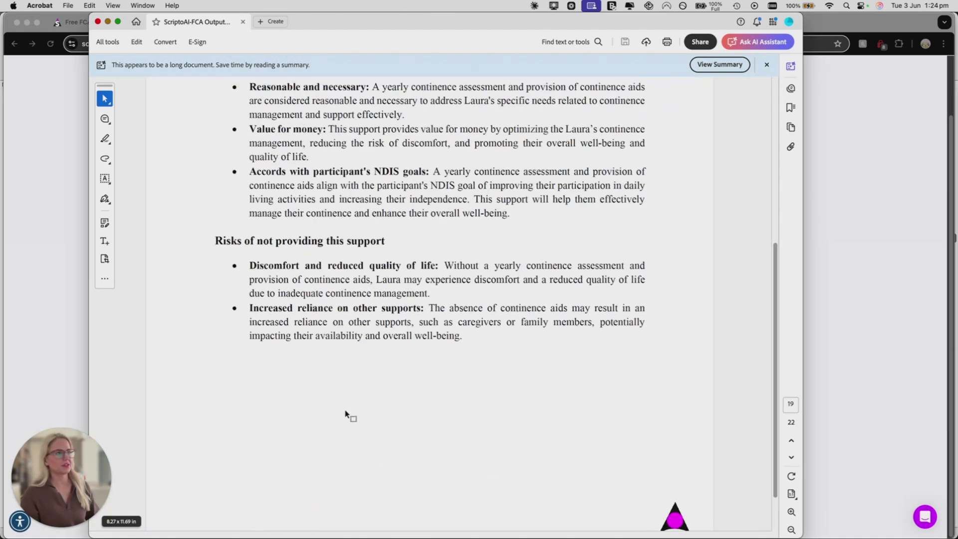
pyautogui.scroll(15, 345, 410)
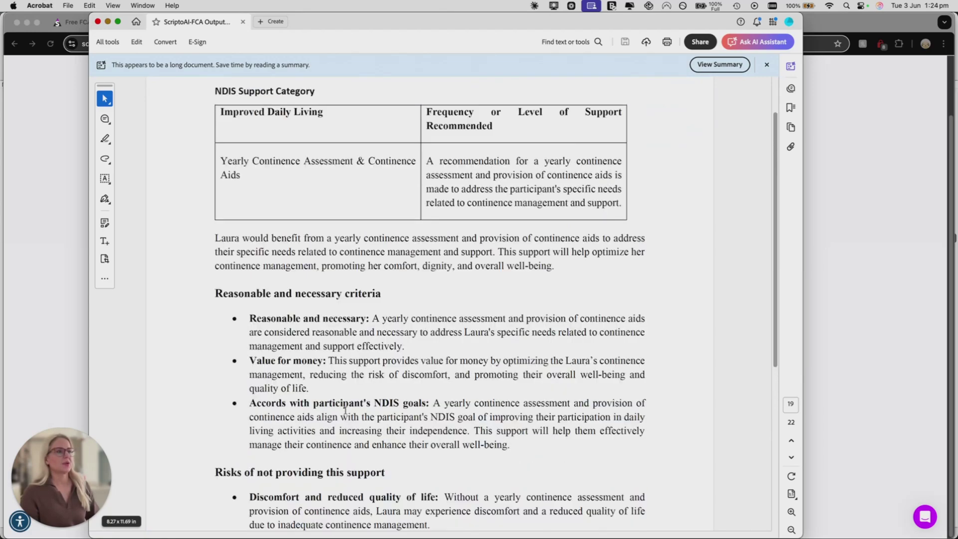
pyautogui.scroll(15, 345, 410)
pyautogui.scroll(10, 345, 413)
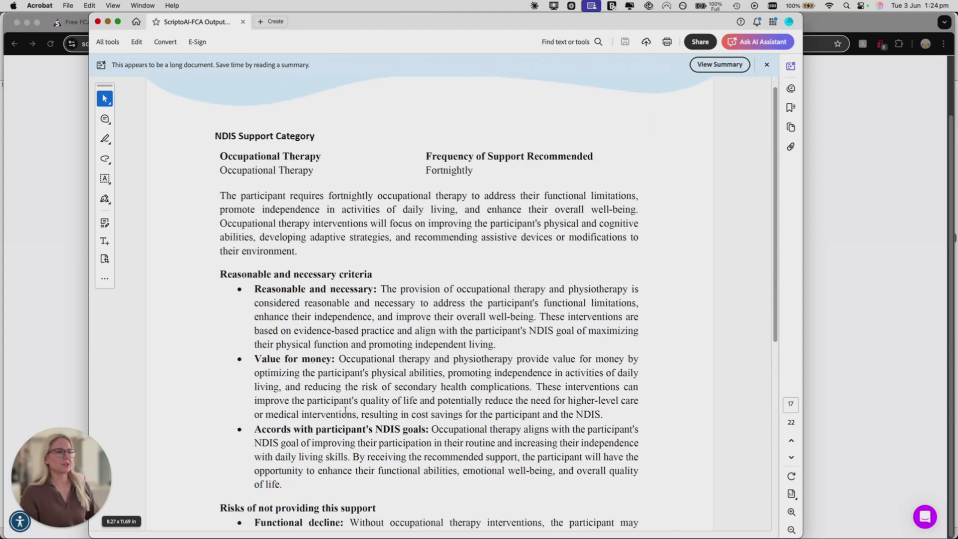
pyautogui.scroll(15, 345, 411)
pyautogui.scroll(15, 345, 410)
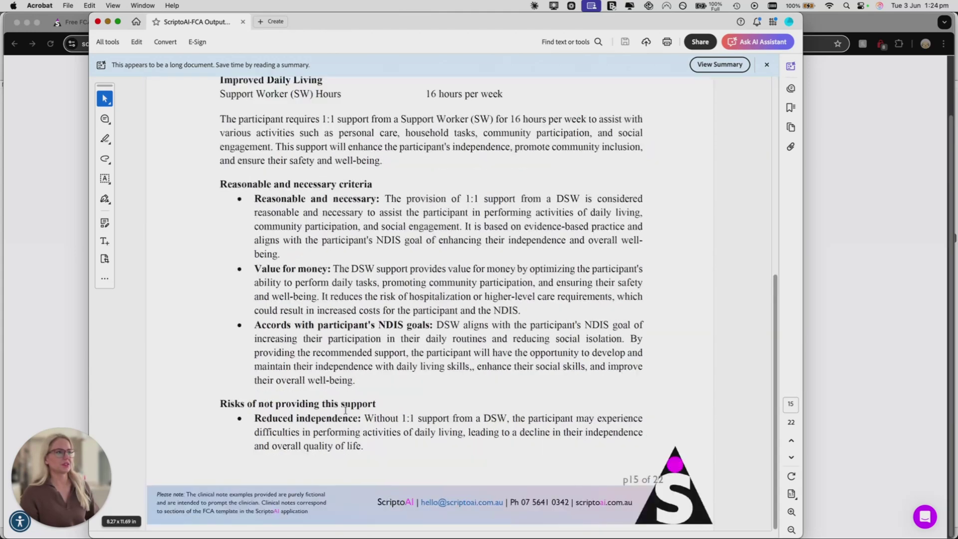
pyautogui.scroll(5, 345, 410)
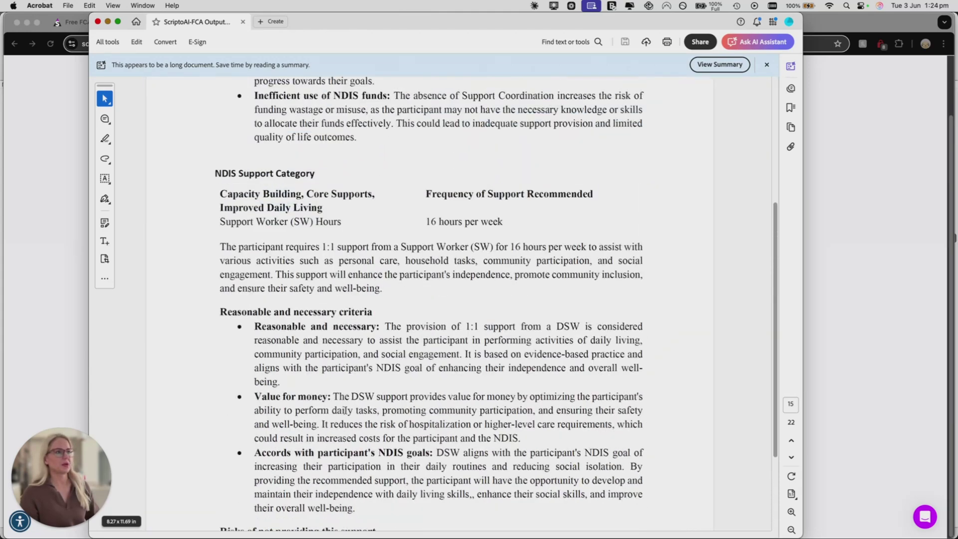
pyautogui.scroll(20, 346, 410)
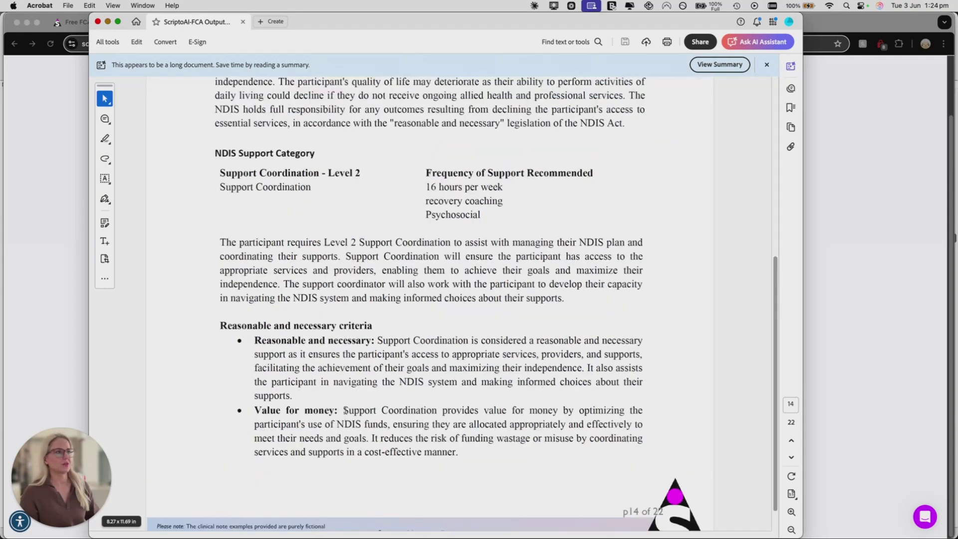
pyautogui.scroll(20, 345, 410)
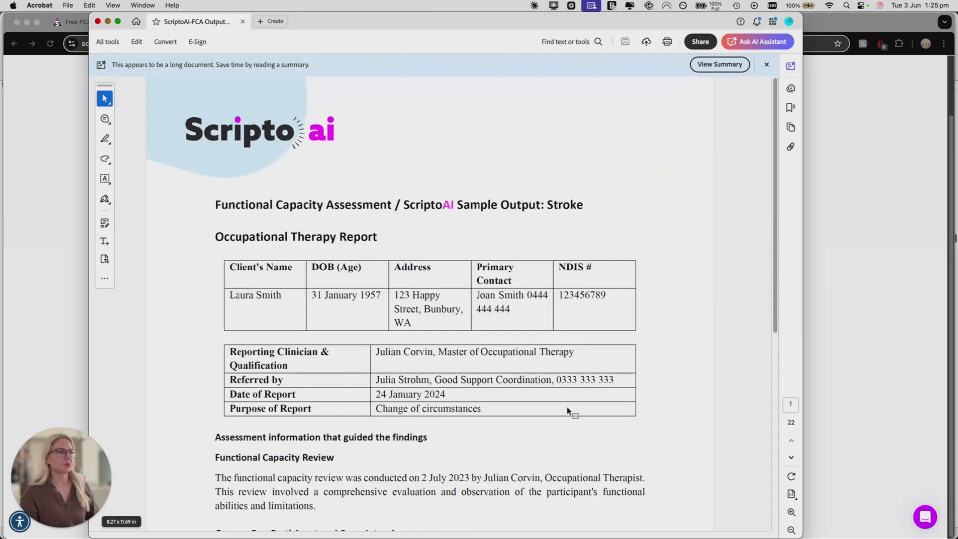
# Switch to Chrome and view the yearly plans on the Scripto pricing page
pyautogui.click(108, 22)
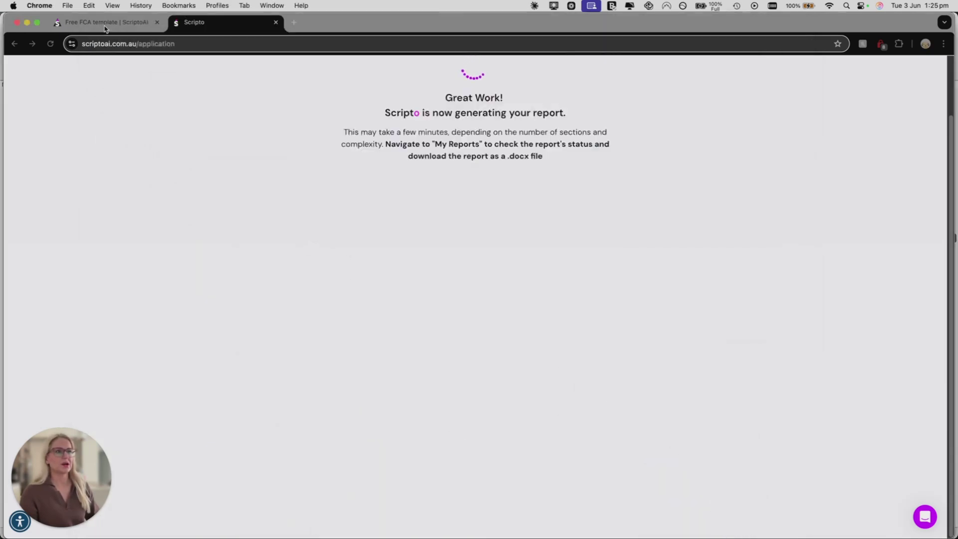
pyautogui.click(105, 25)
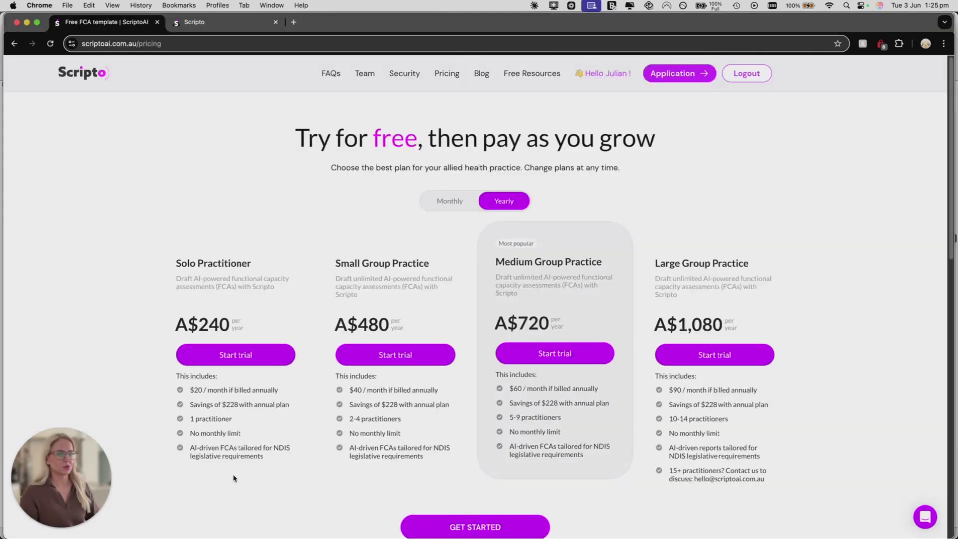